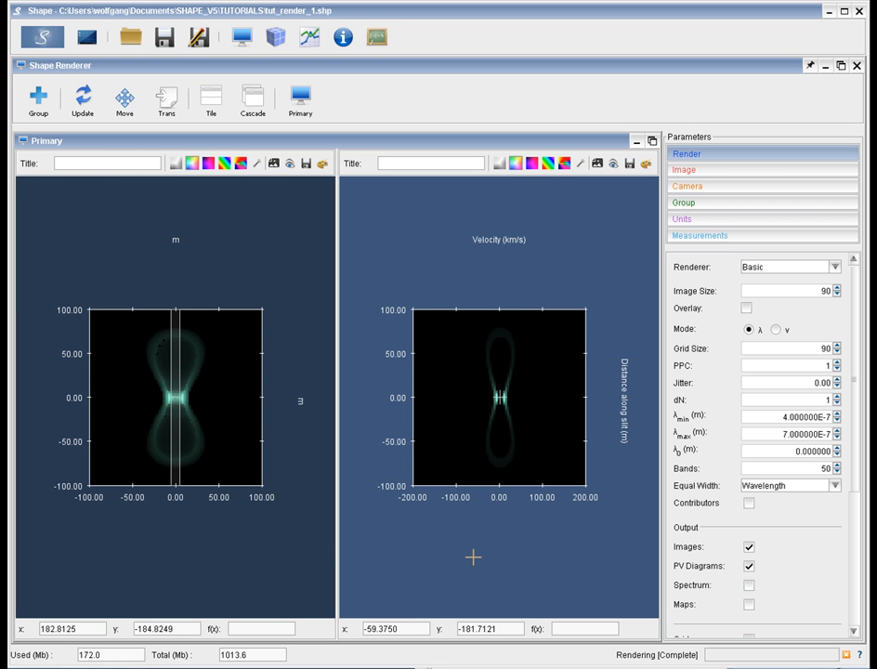
- View the nebula's wireframe mesh in the 3D module, return to the renderer and show its group parameters
click(275, 39)
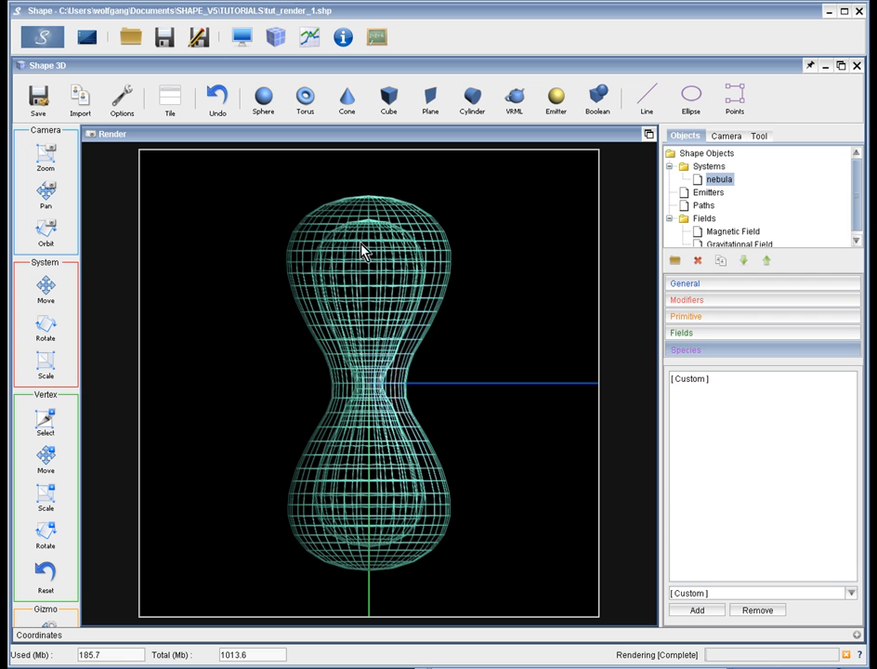
click(241, 36)
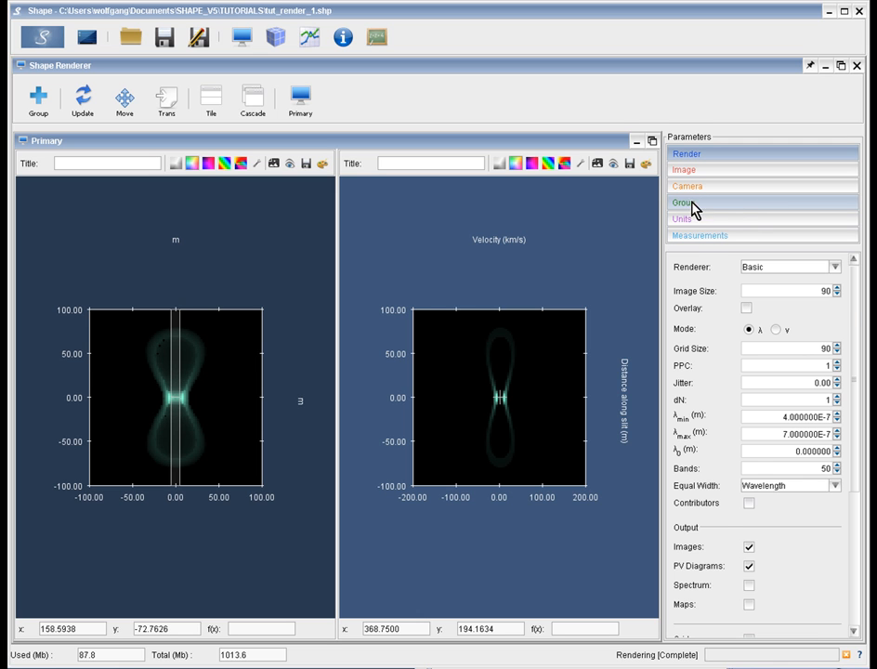
click(757, 211)
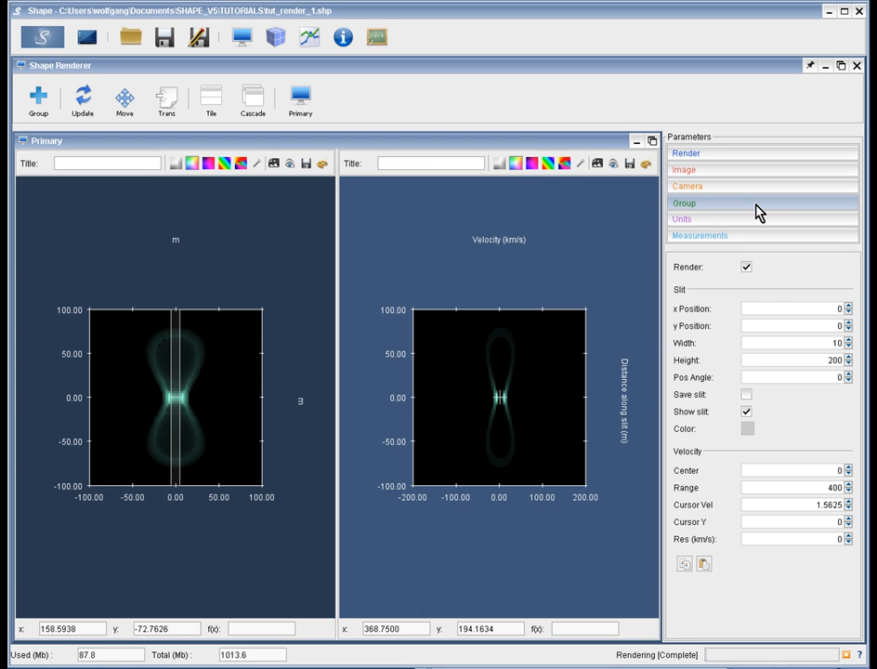
- Enable Save slit for the primary group and toggle the slit display off and back on
click(745, 266)
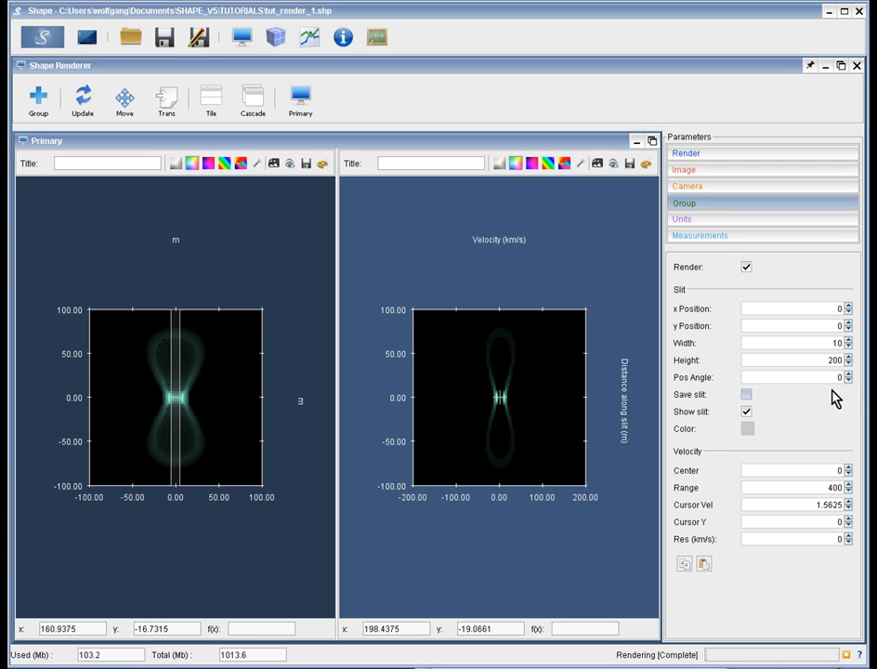
click(747, 395)
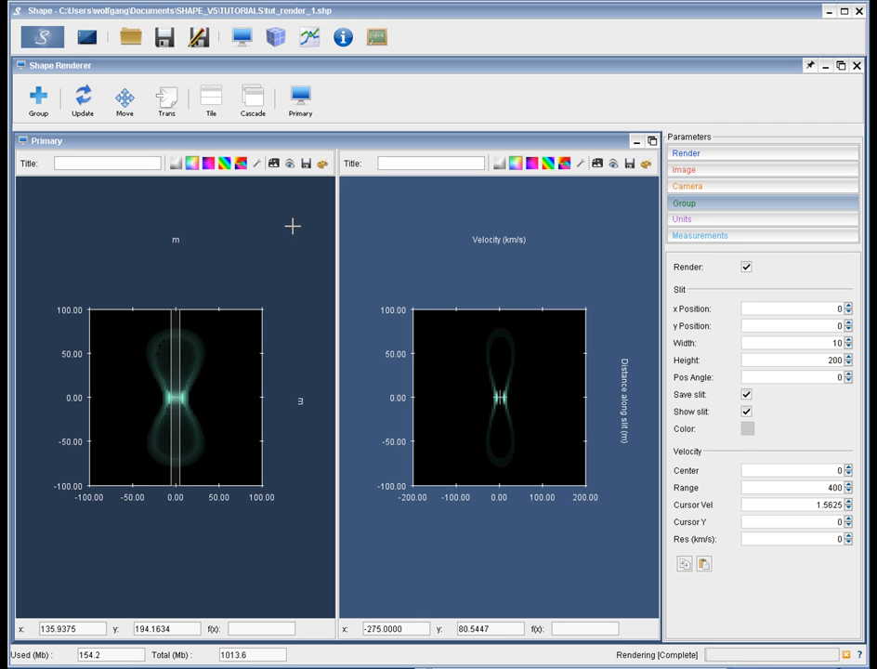
click(746, 413)
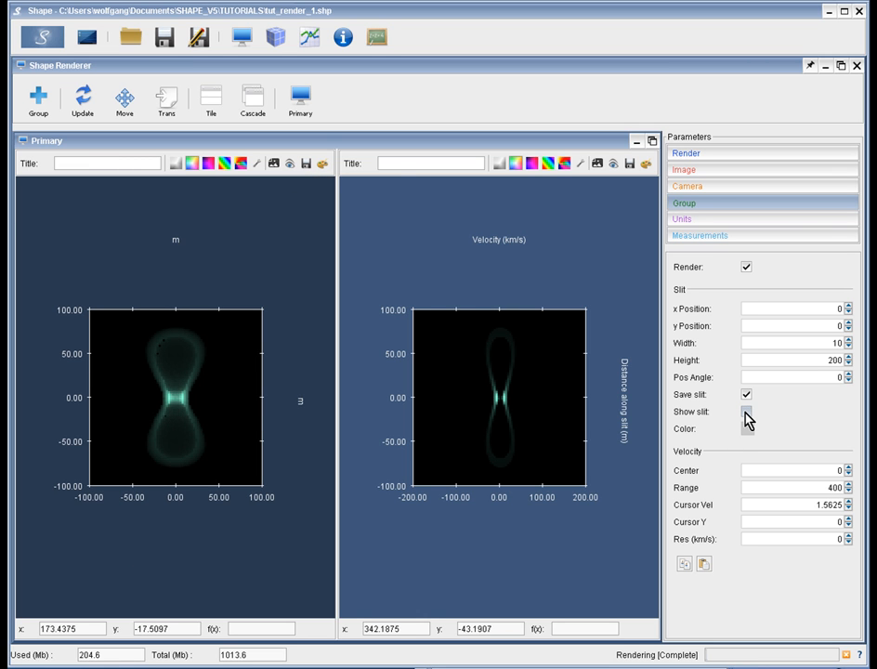
click(746, 412)
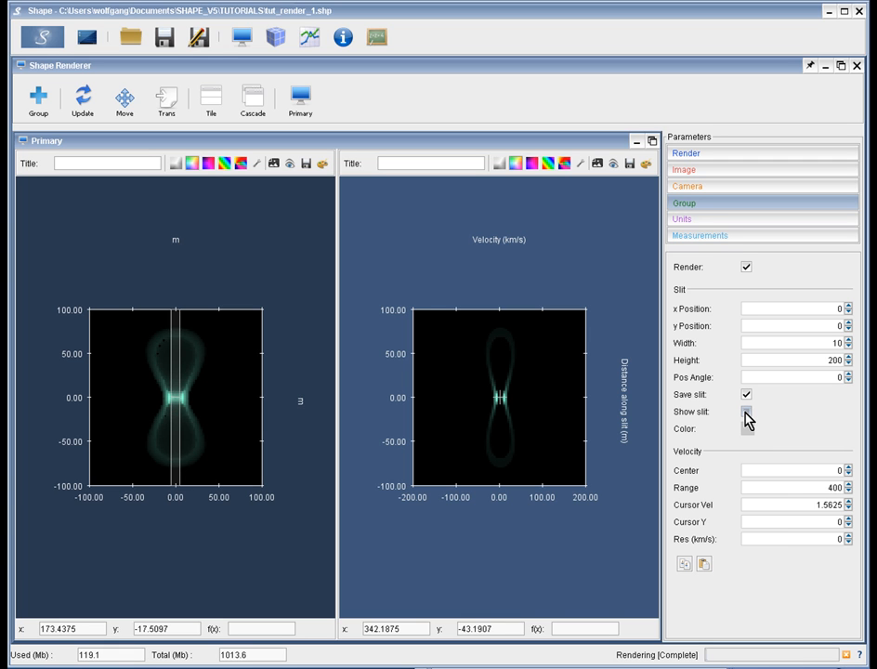
click(747, 412)
click(746, 413)
- Change the primary group's slit color to a bright blue swatch
click(747, 428)
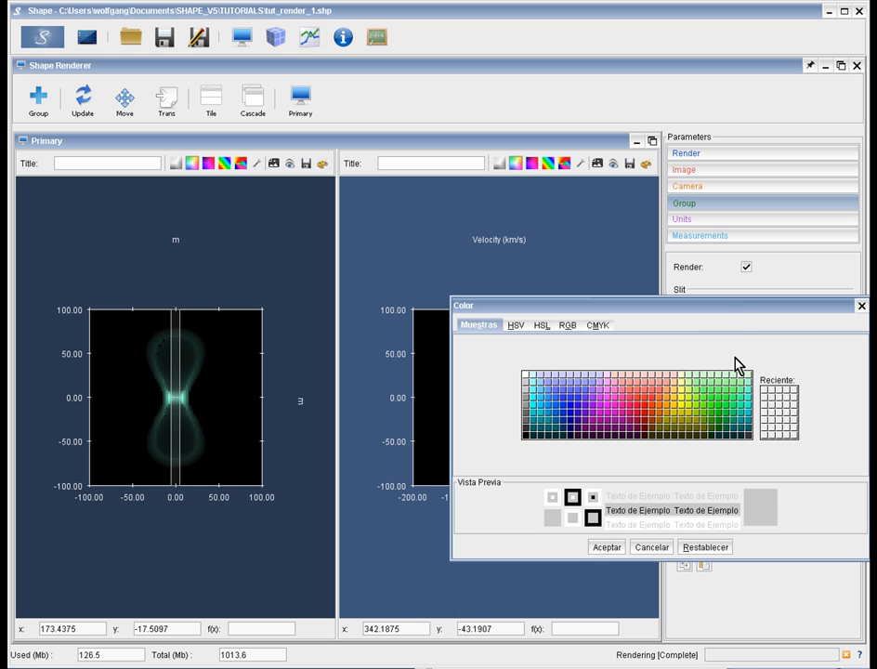
drag(732, 310, 448, 278)
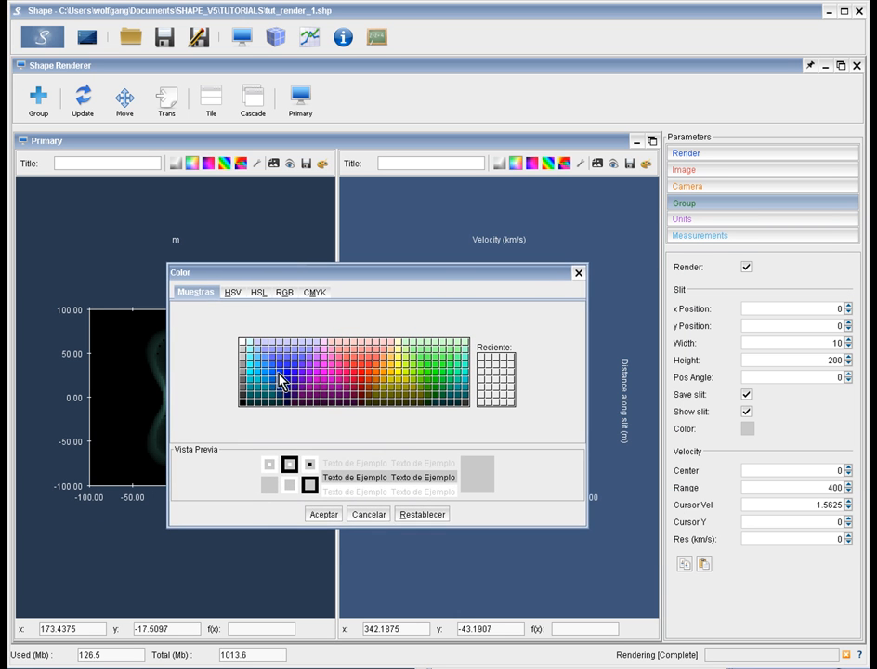
click(277, 381)
click(329, 514)
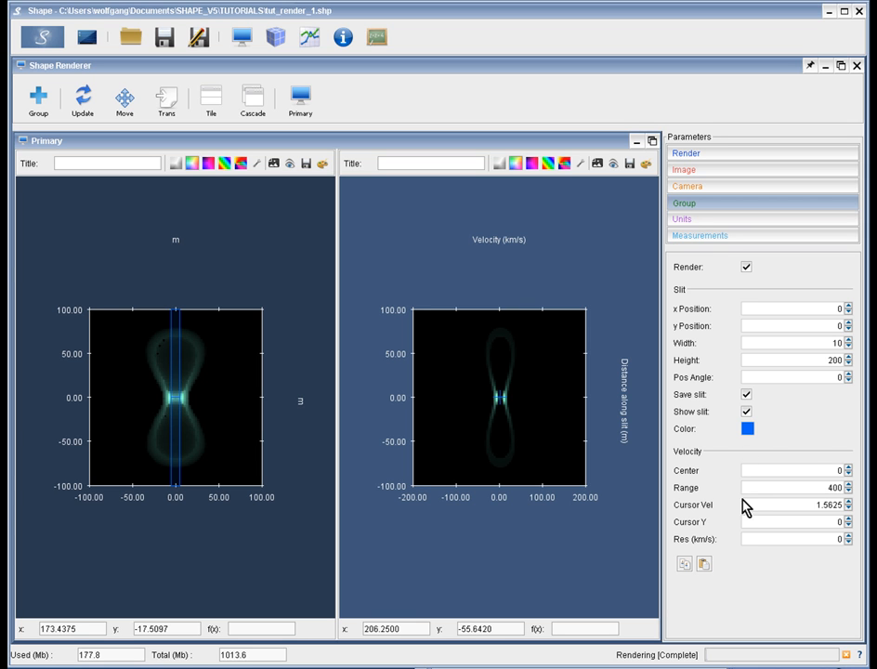
click(755, 522)
click(841, 471)
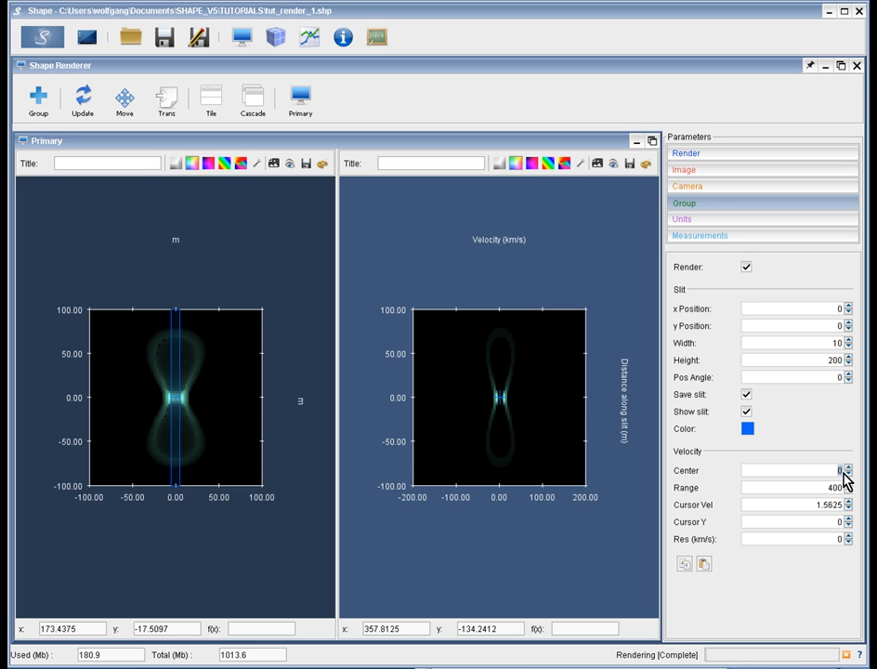
click(841, 488)
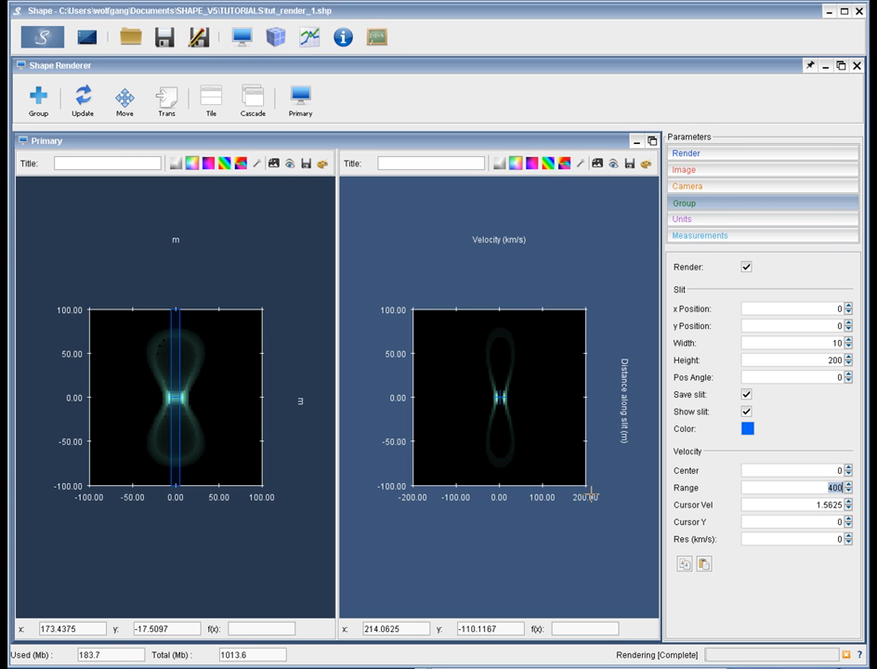
click(841, 505)
- Move the cursor cross in the primary velocity diagram to about 1.6 km/s and -73 m, at the lower lobe's end
drag(499, 414, 484, 386)
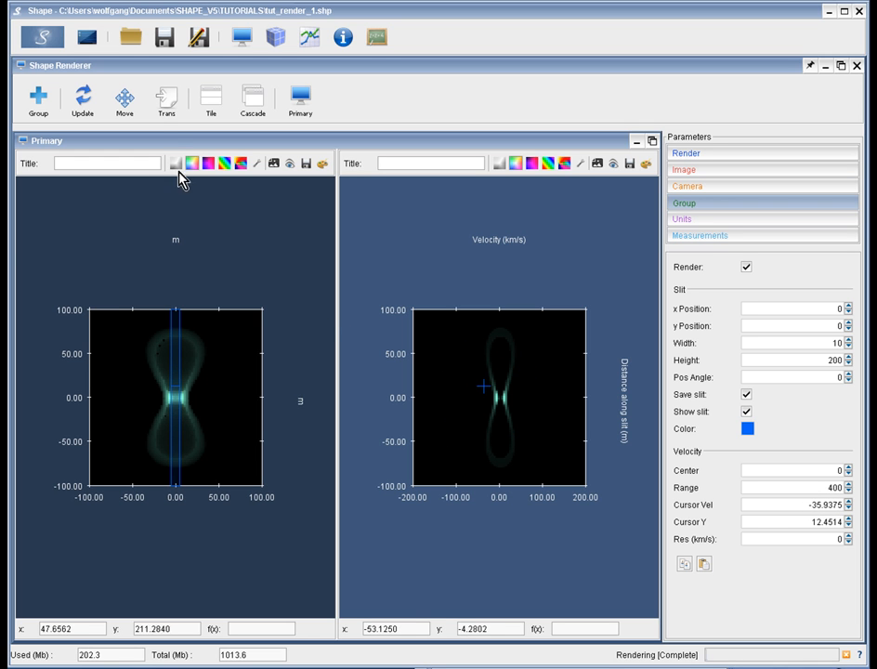
click(128, 105)
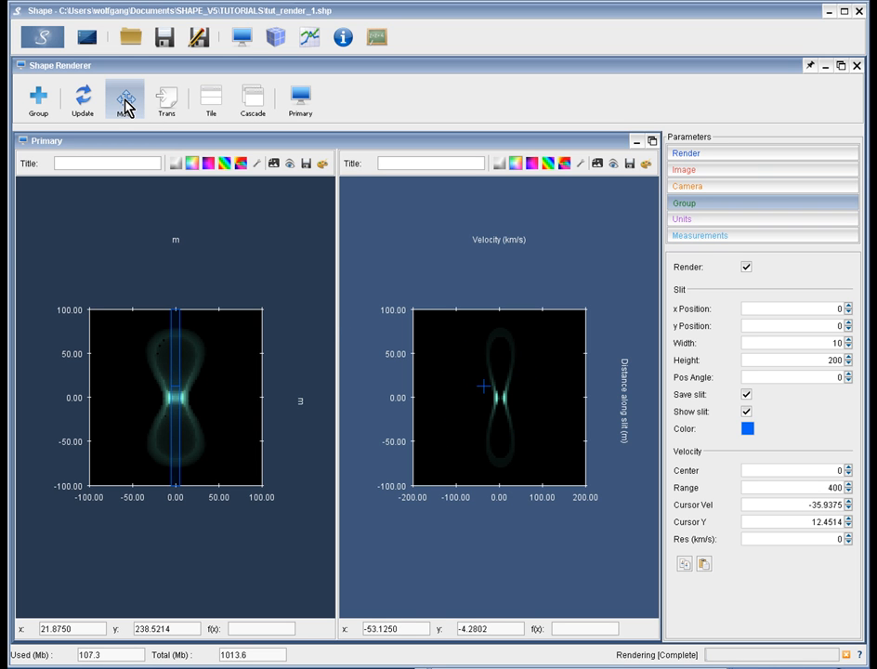
drag(484, 386, 467, 461)
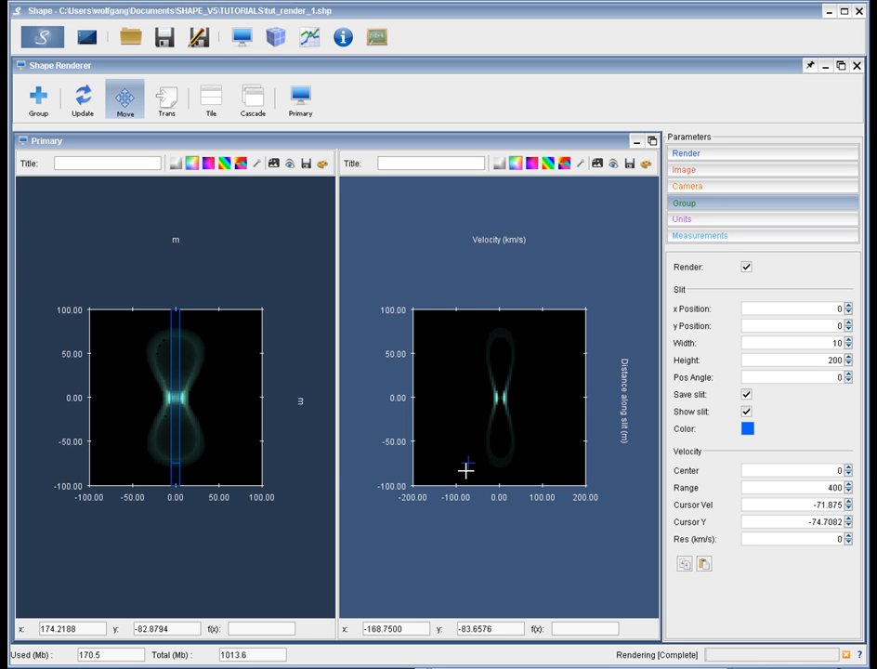
drag(465, 466, 498, 463)
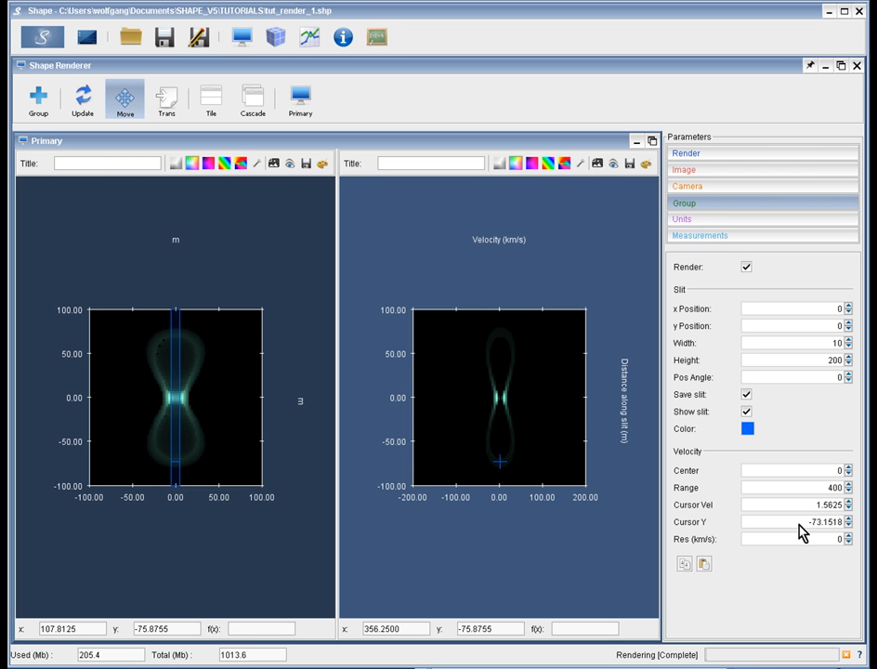
drag(780, 531, 850, 531)
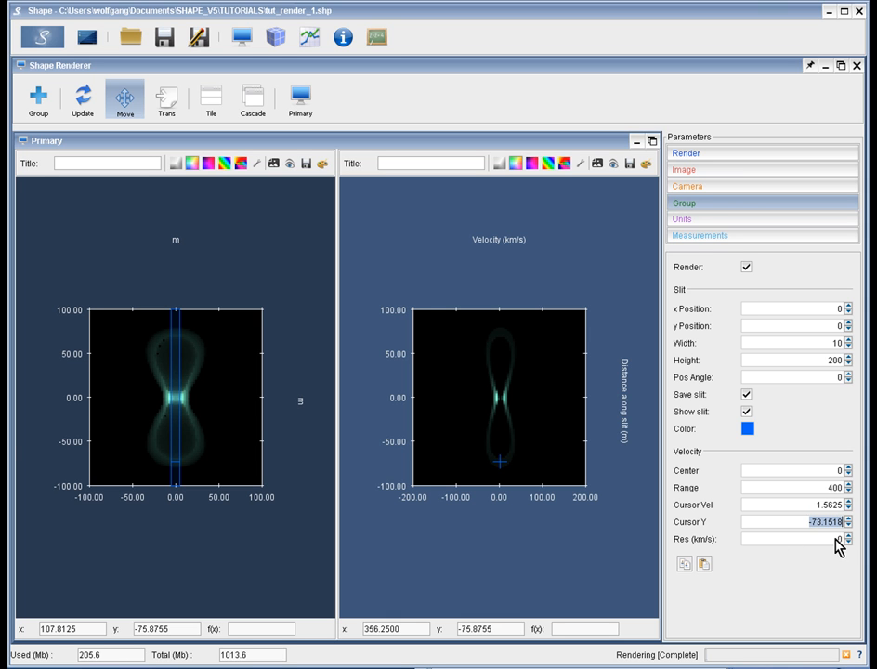
- Set the primary group's velocity resolution to 20 km/s
click(842, 539)
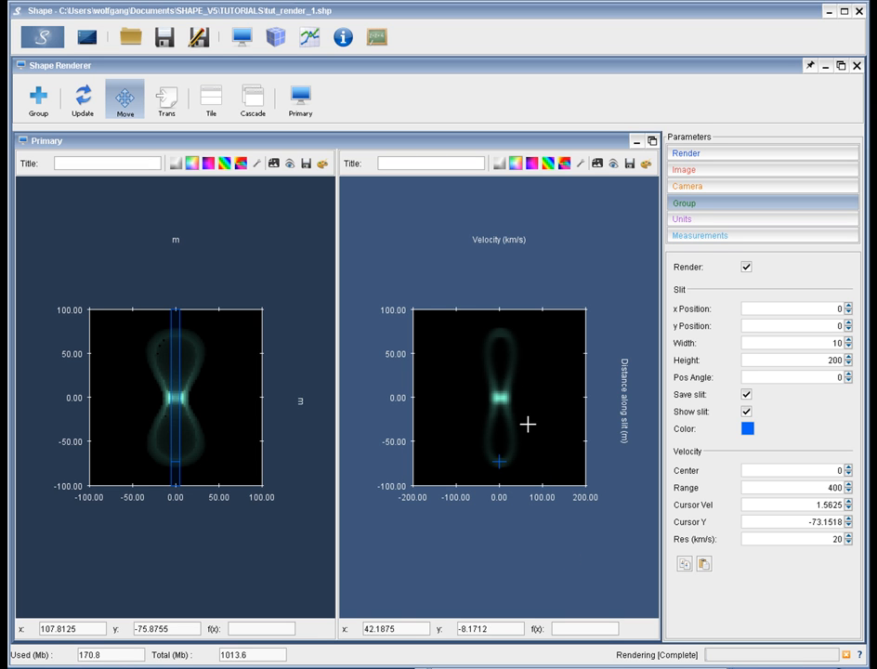
double_click(841, 540)
click(829, 539)
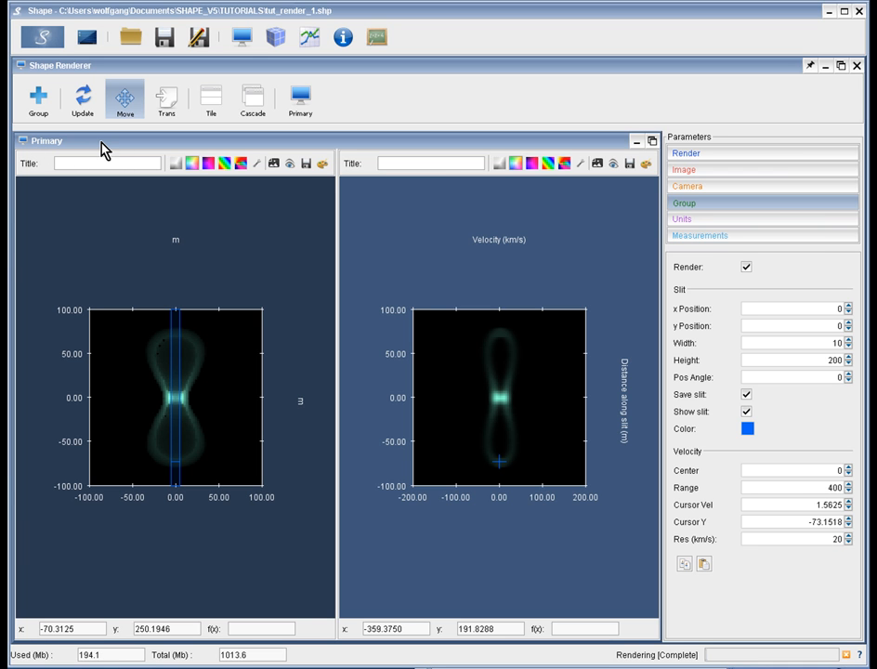
- Add a new render group and title its image 2
click(39, 100)
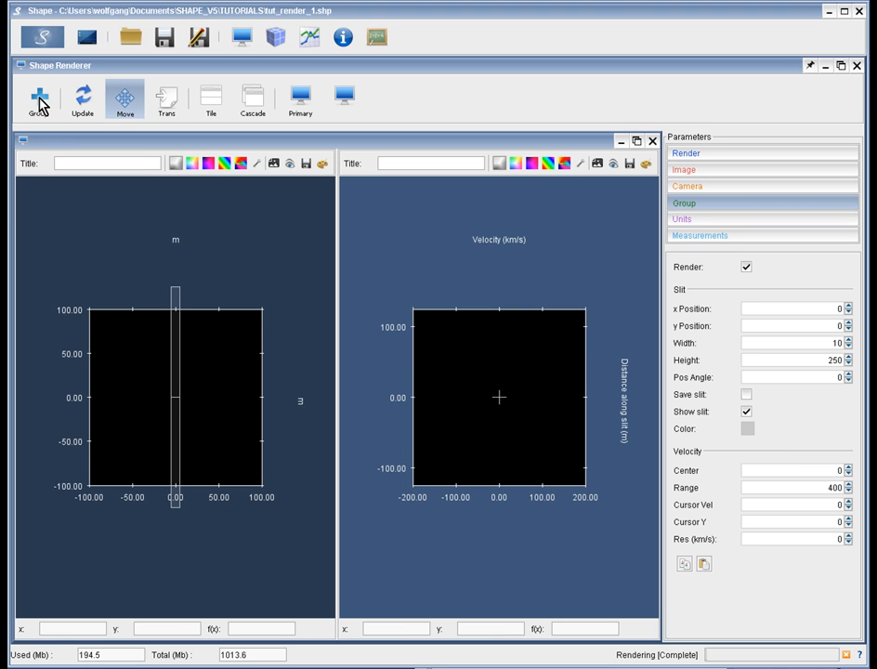
click(86, 161)
text(2)
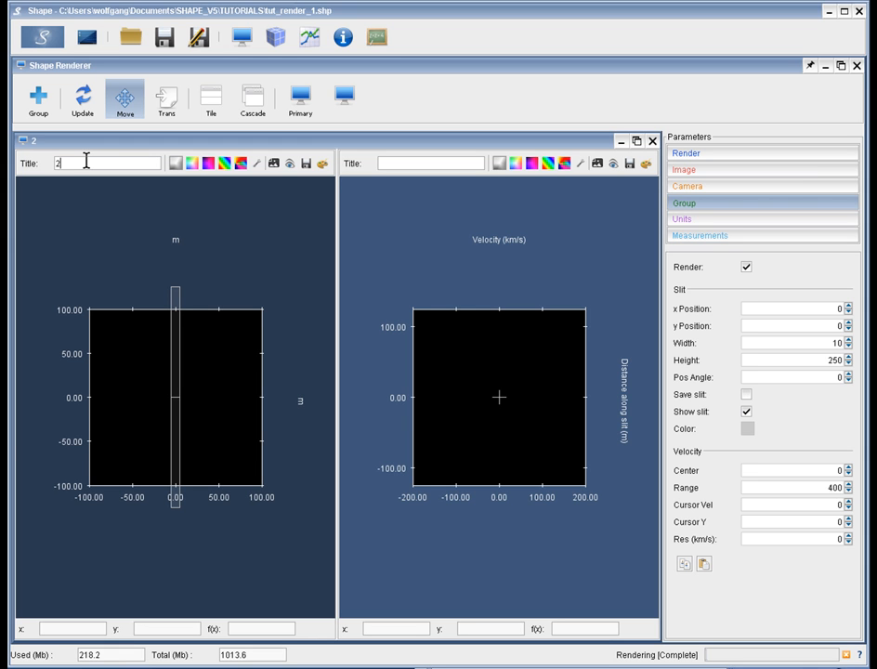
- Switch between the Primary and 2 groups and tile both windows
click(306, 105)
click(343, 103)
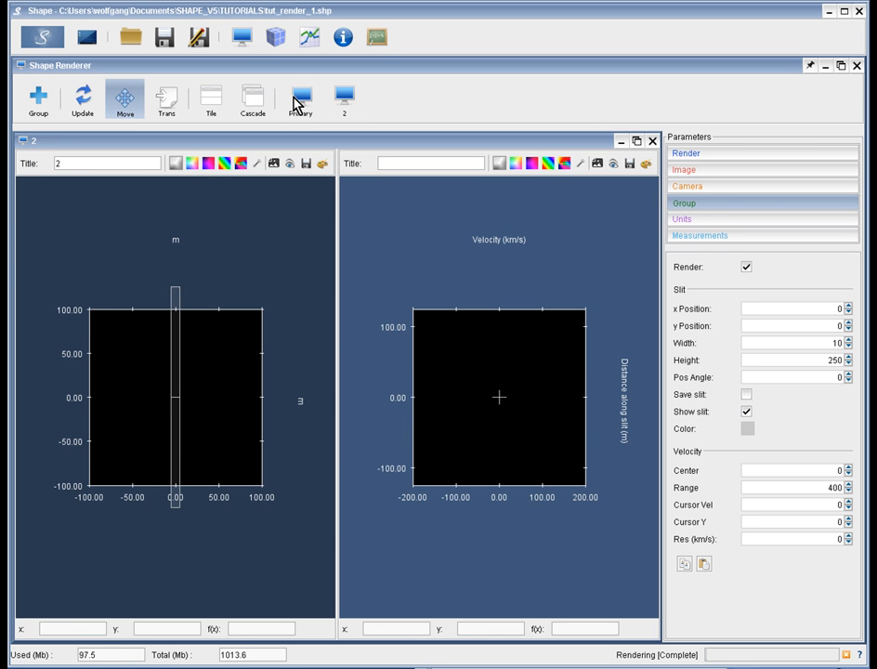
click(303, 104)
click(345, 103)
click(215, 104)
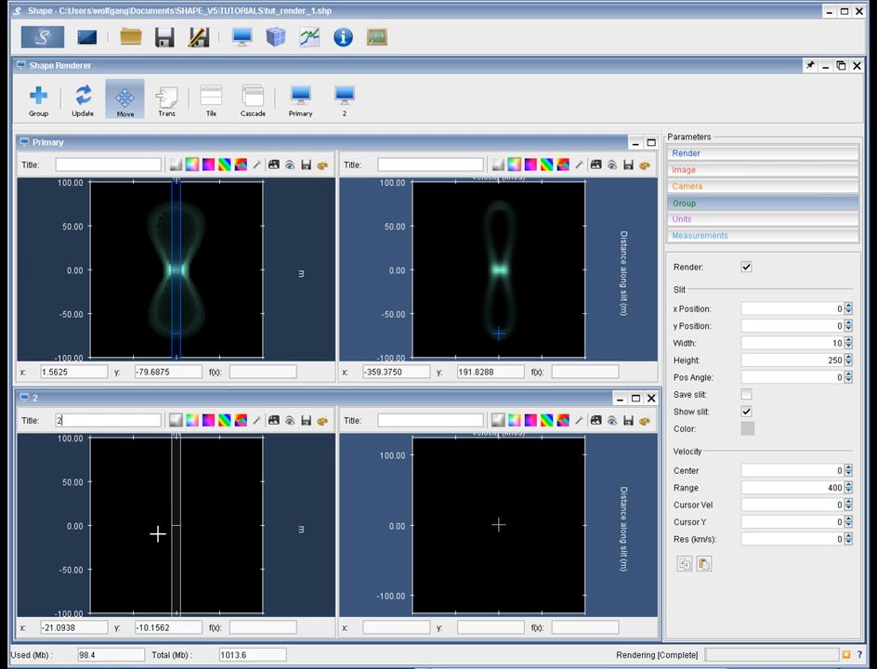
- Move group 2's slit to an x position of about 19.5 and update the rendering
drag(175, 505, 189, 508)
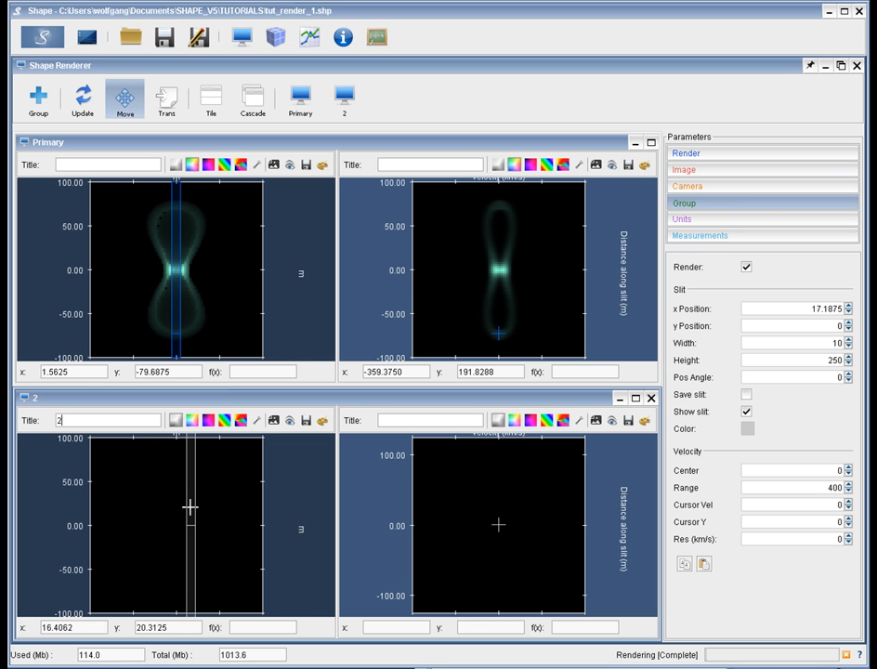
drag(190, 508, 192, 509)
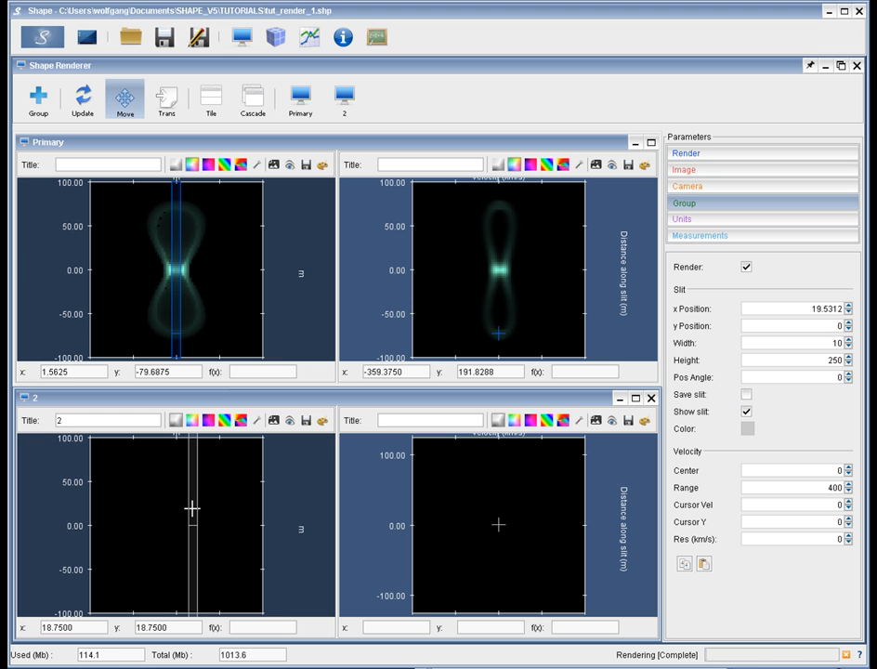
click(80, 104)
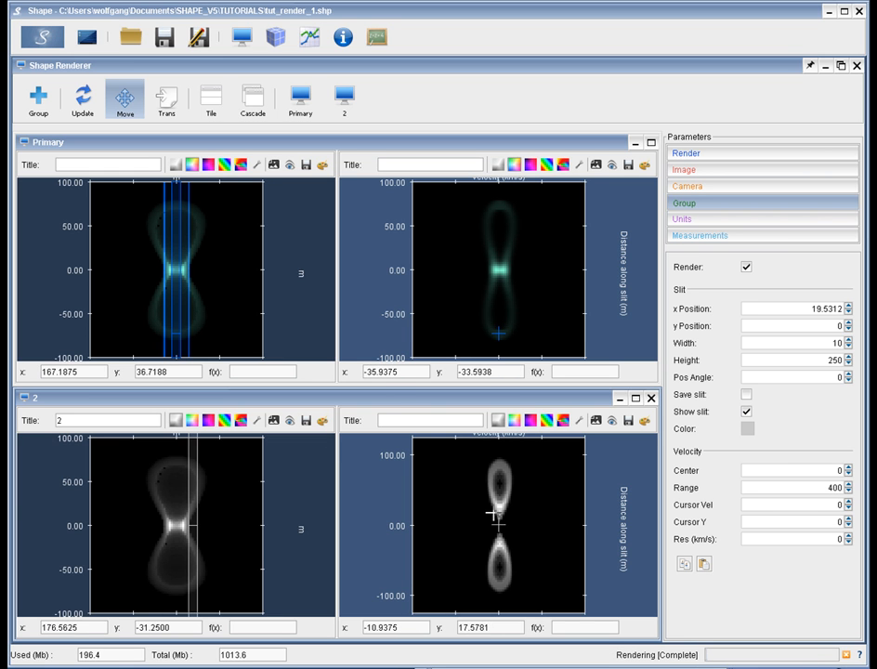
- Disable Save slit for the primary group and refresh the rendered images
click(278, 290)
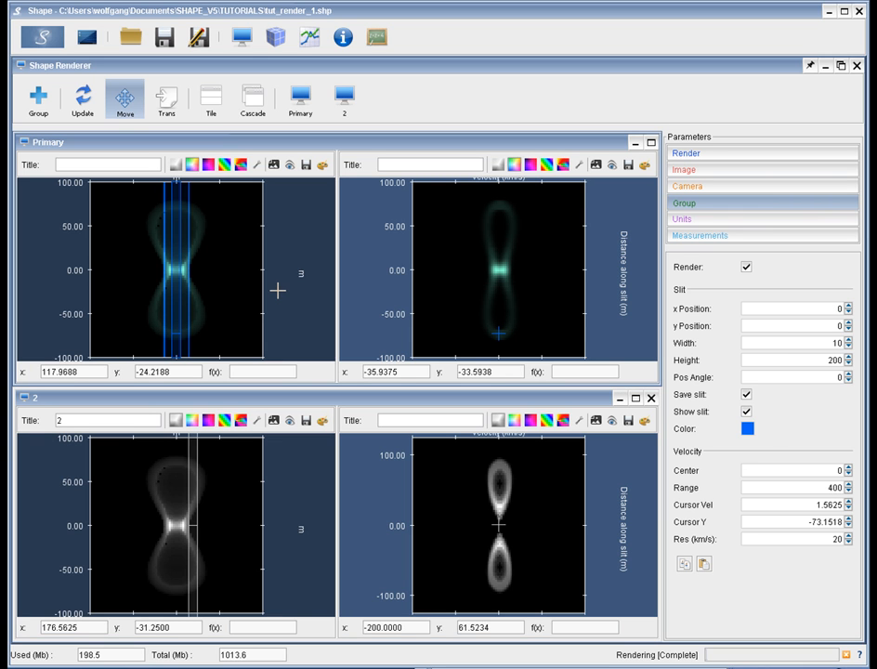
click(746, 395)
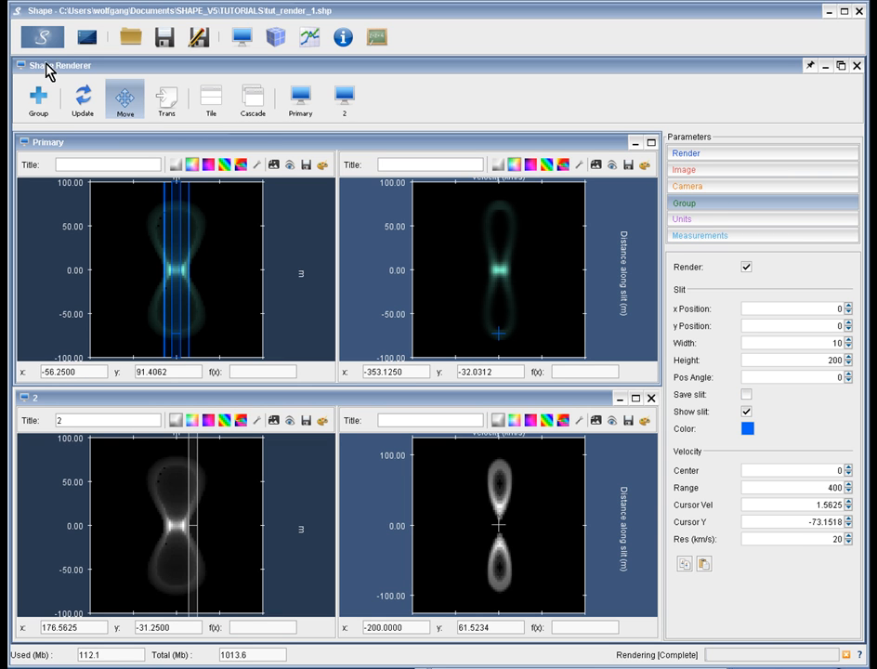
click(48, 41)
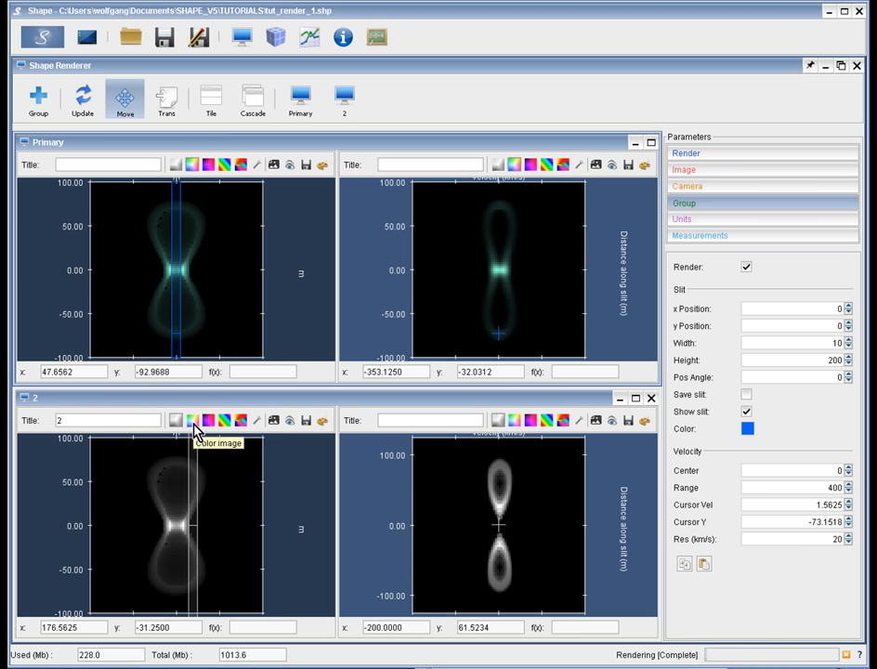
- Select group 2 with its slit at an x position of about 20.3 and set its velocity range to 200 km/s
click(221, 497)
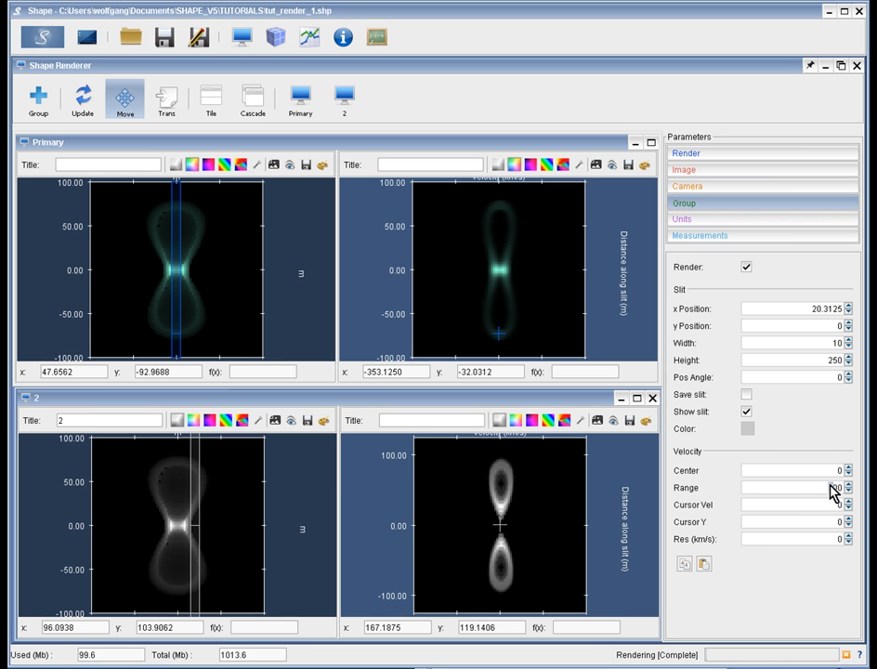
key(Return)
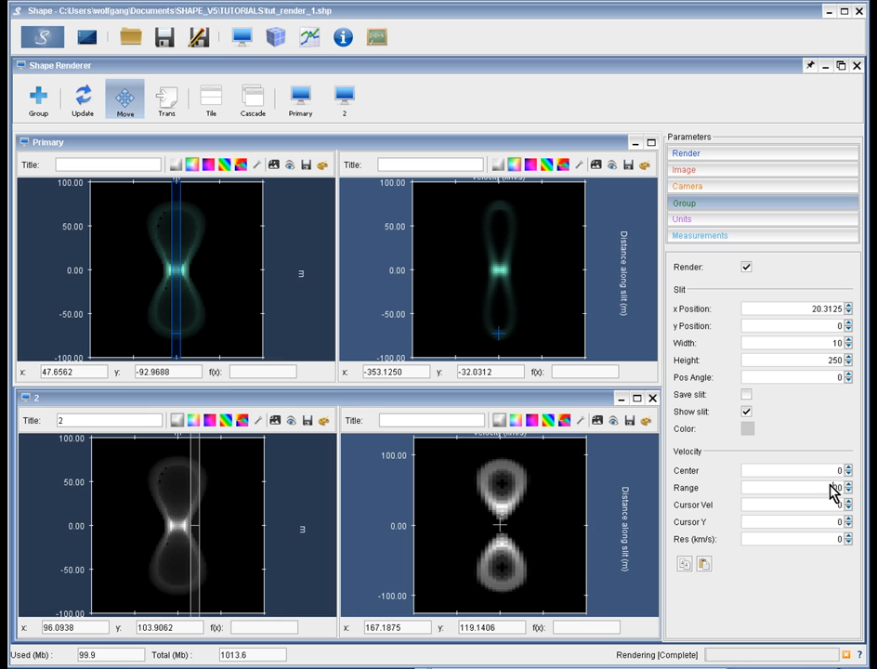
- Maximize the group 2 window to inspect its images and show the image parameters
click(637, 399)
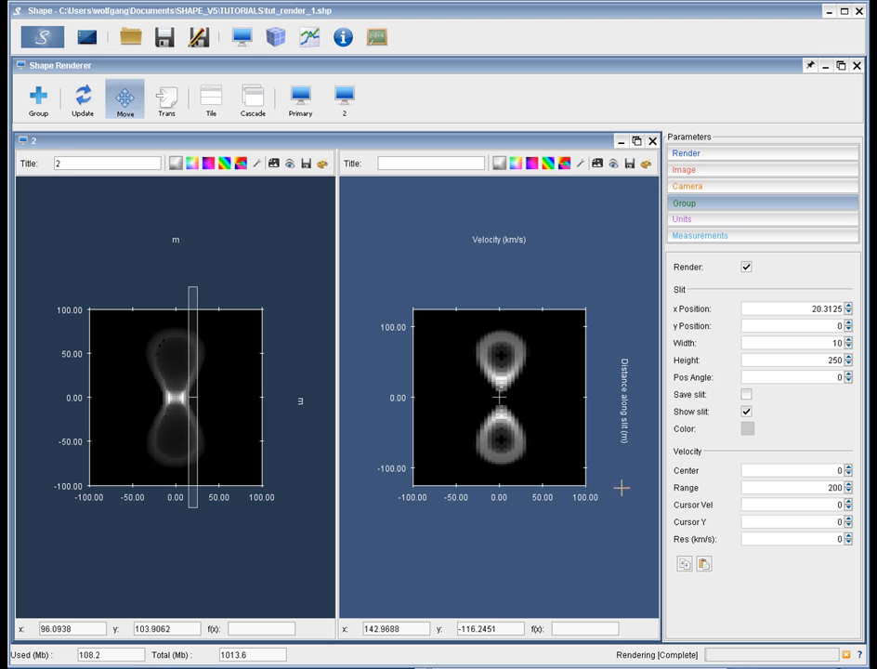
click(636, 142)
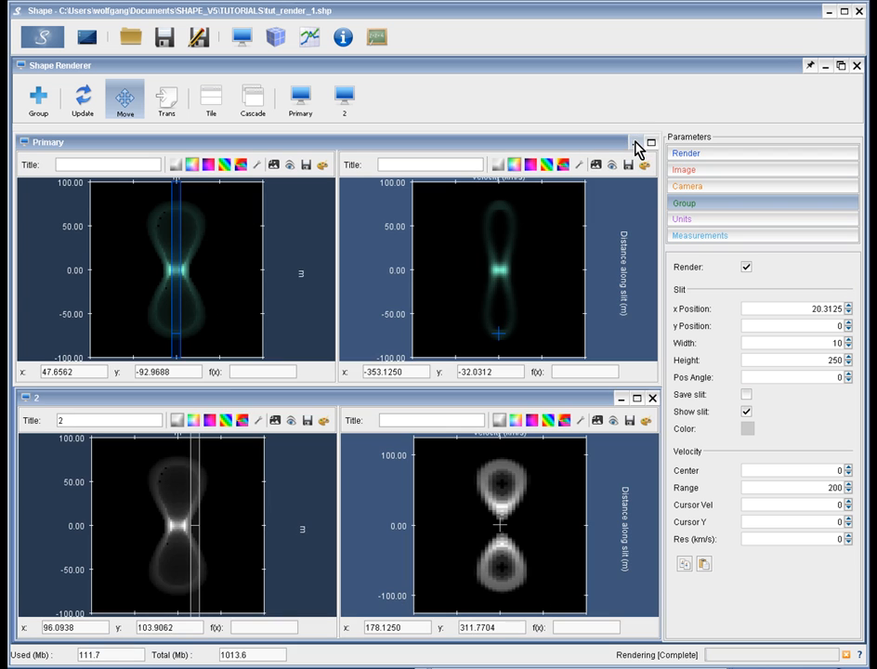
click(638, 399)
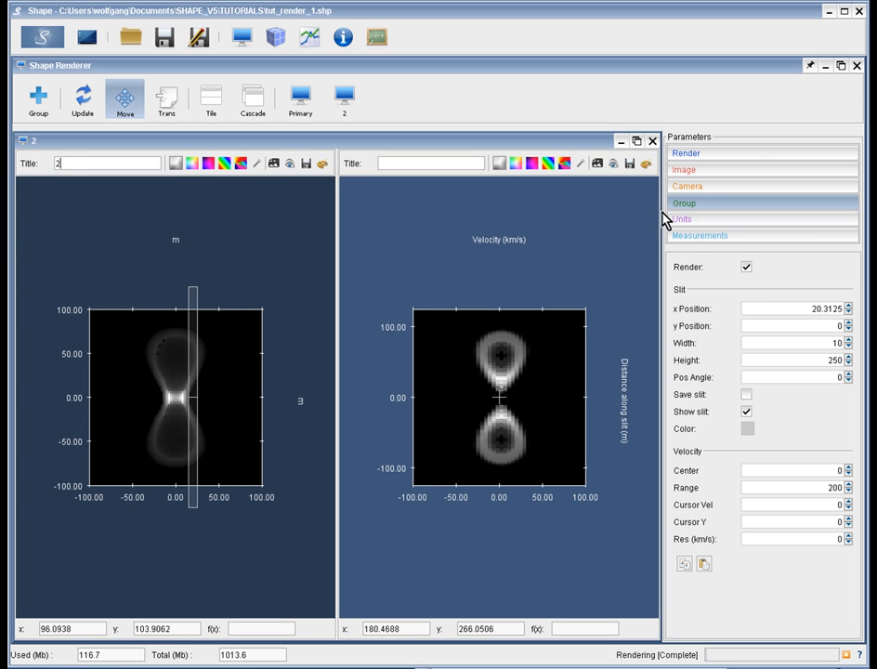
click(749, 173)
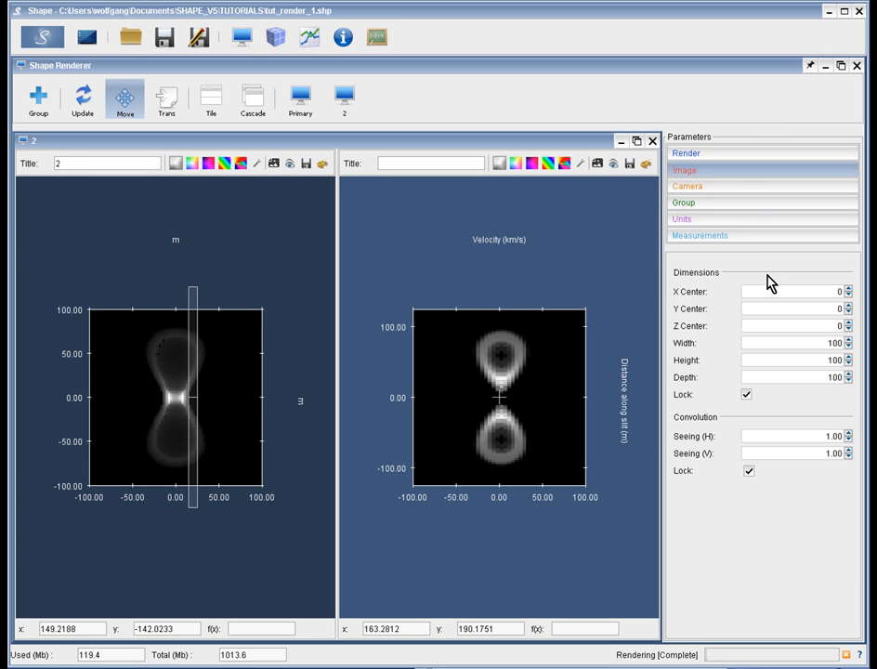
- Review group 2's camera parameters and return to its slit and velocity parameters
click(753, 188)
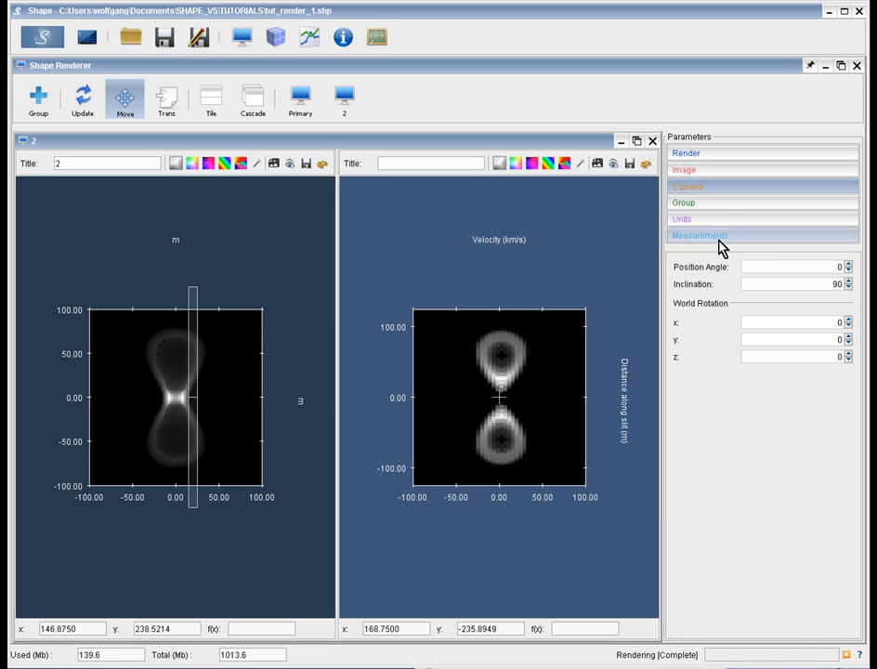
click(722, 204)
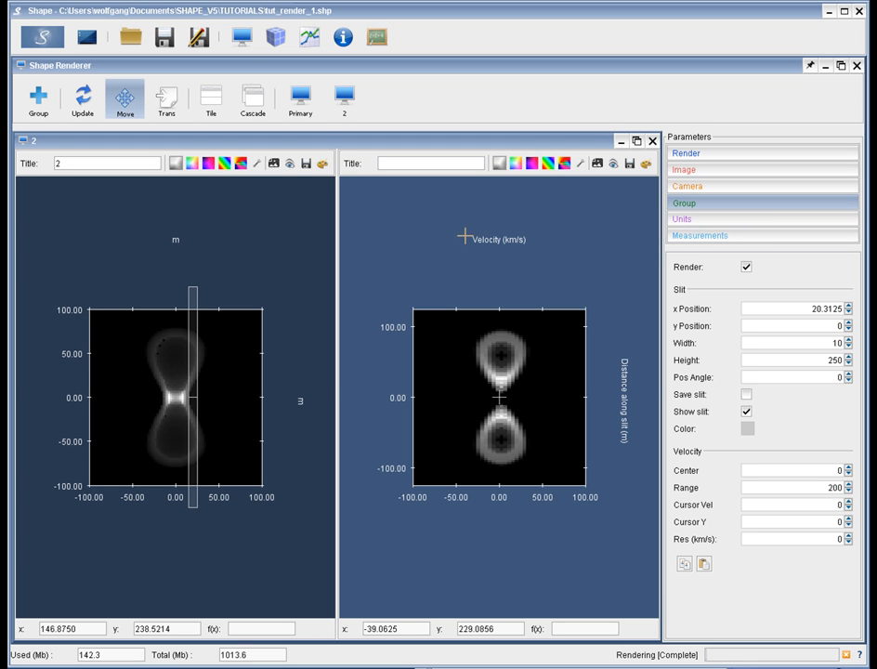
- Copy the primary group's slit and velocity parameters to group 2 and move group 2's slit to an x position of about 14.8
click(305, 103)
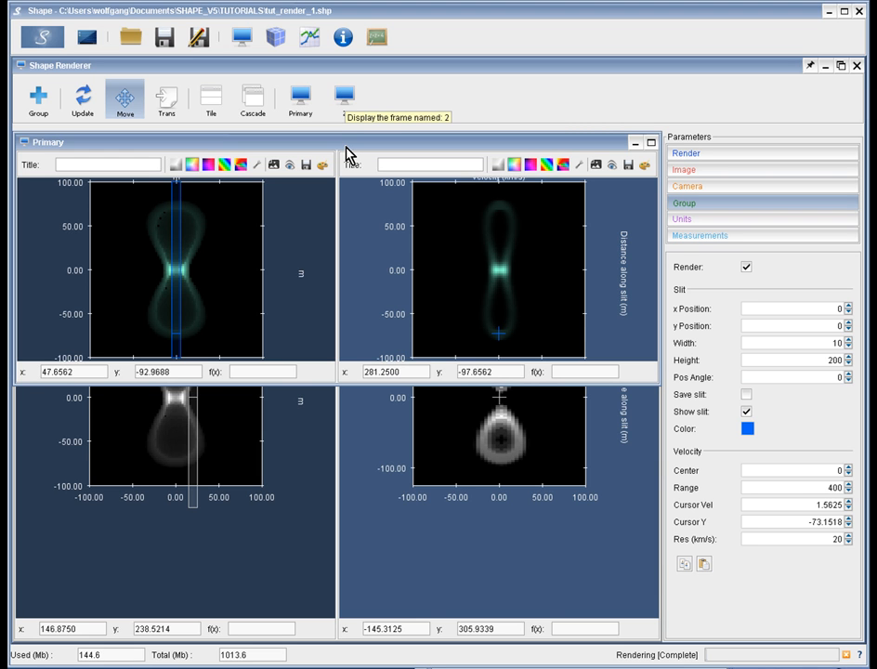
click(686, 565)
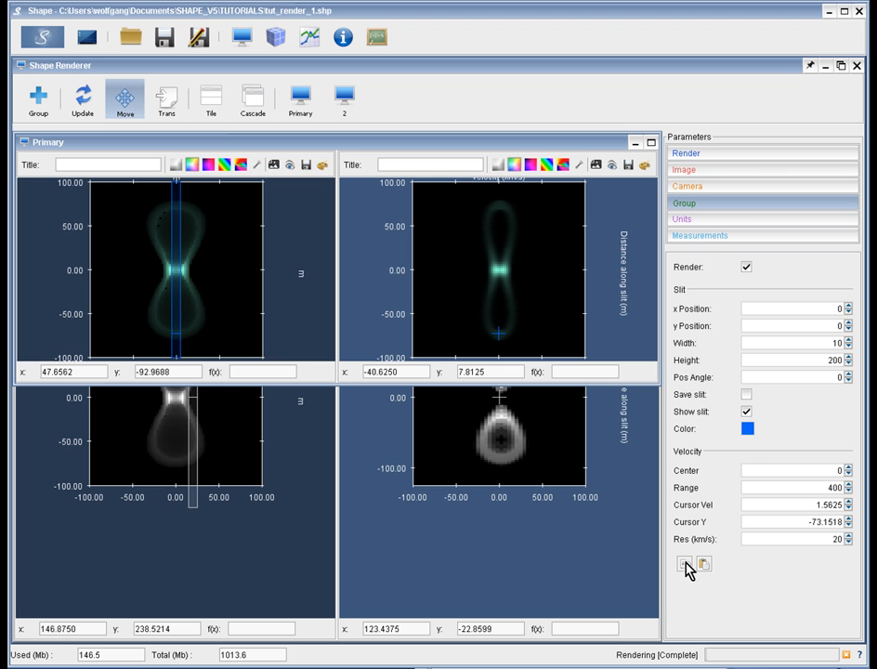
click(558, 564)
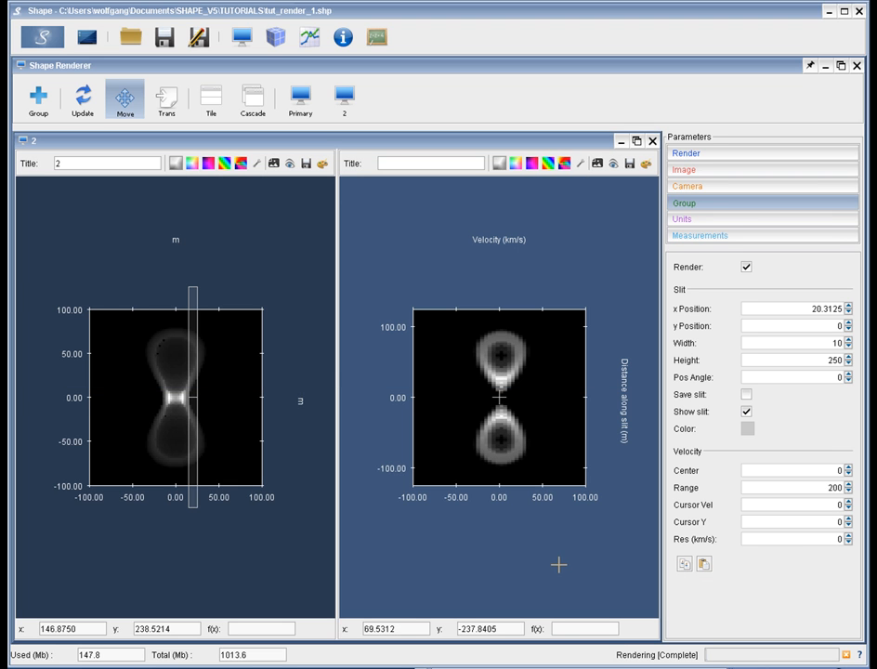
click(706, 569)
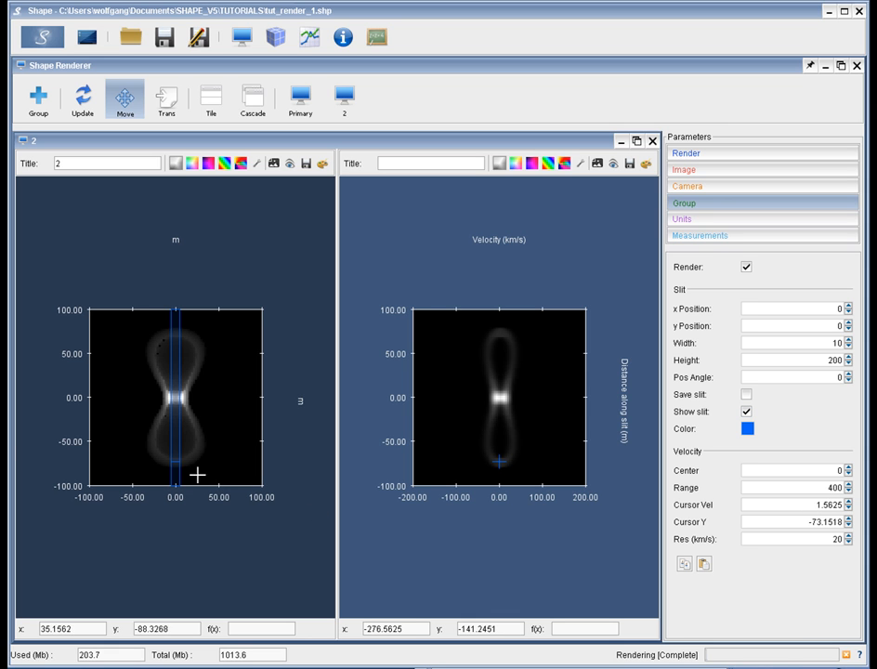
drag(176, 480, 191, 484)
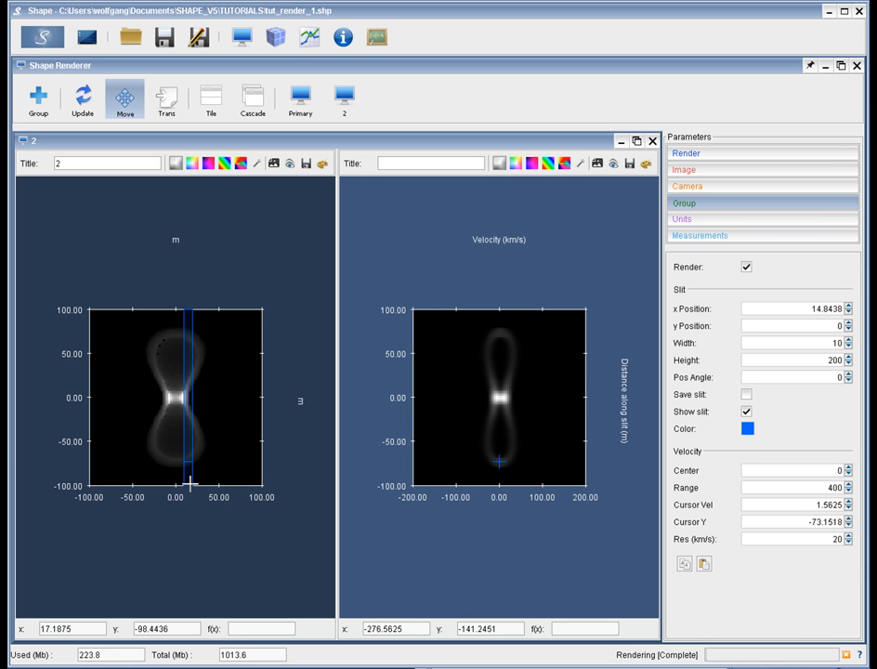